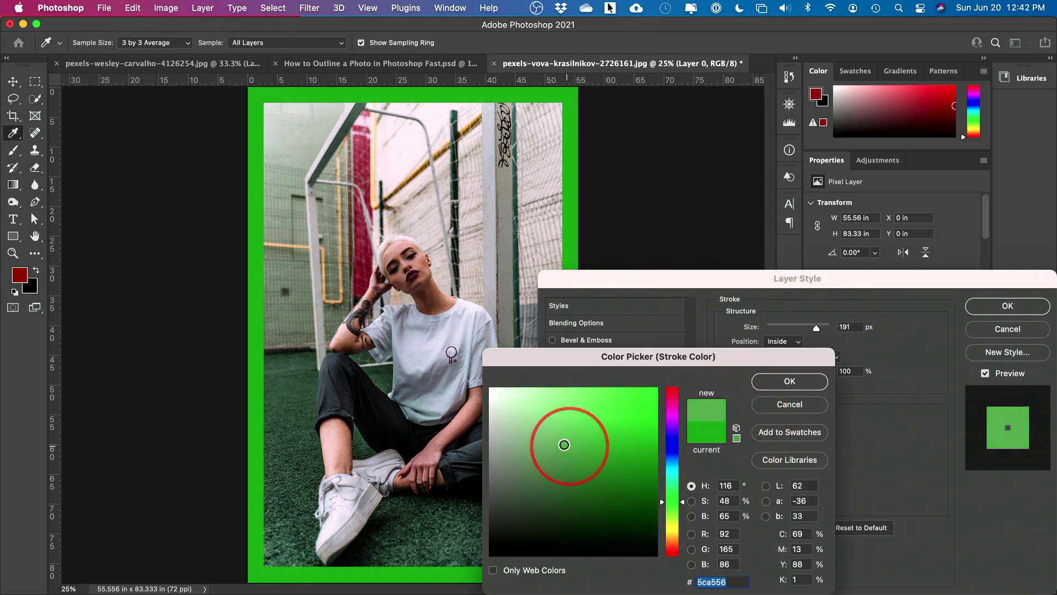
Step: Preview a pale green centered stroke and adjust the satin strength in the example's layer style
left_click(528, 405)
left_click(820, 381)
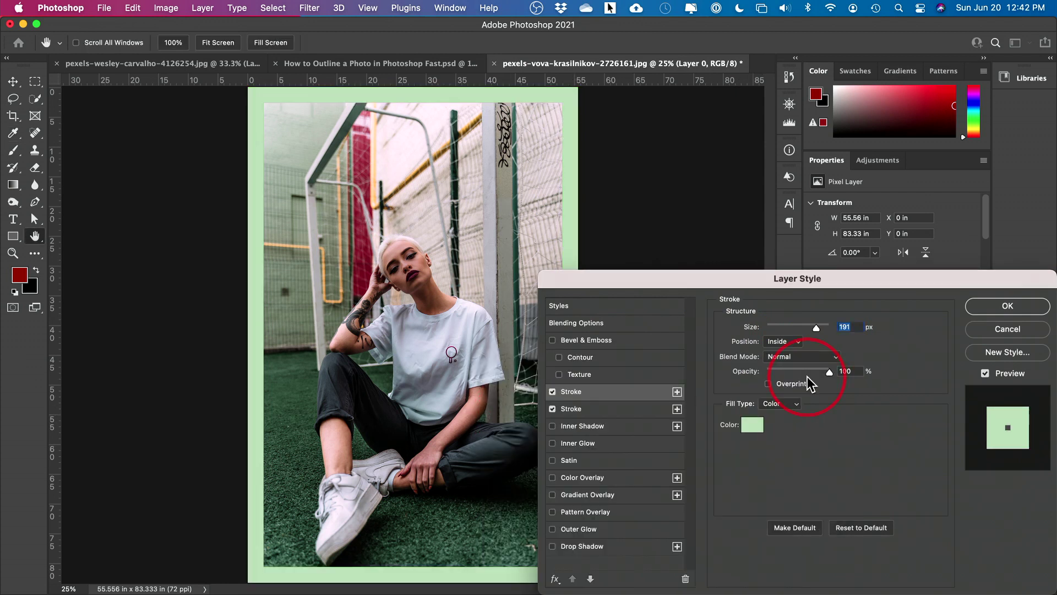
left_click(782, 355)
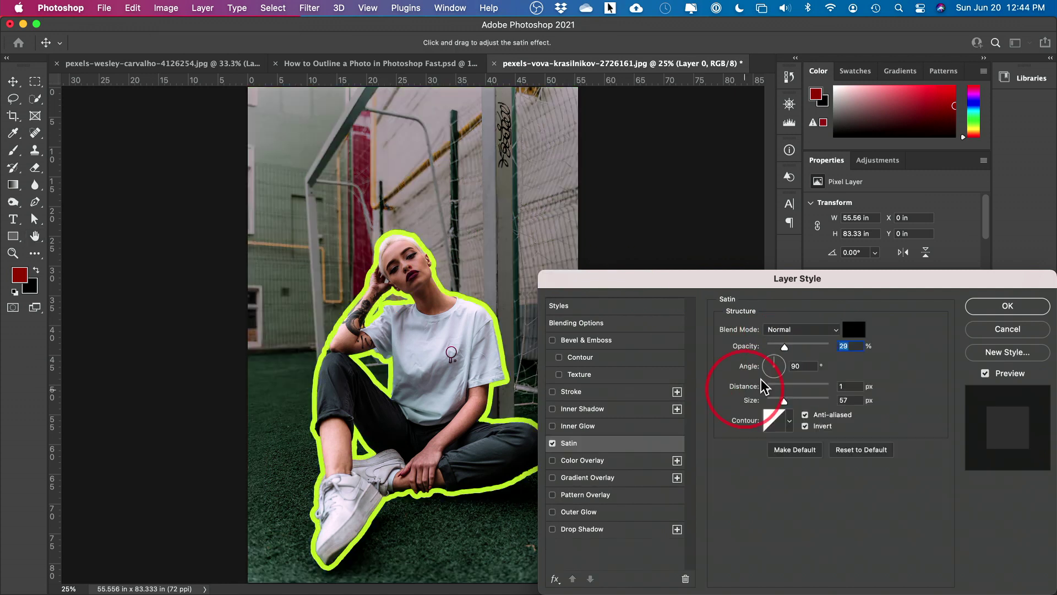
left_click_drag(797, 346, 786, 347)
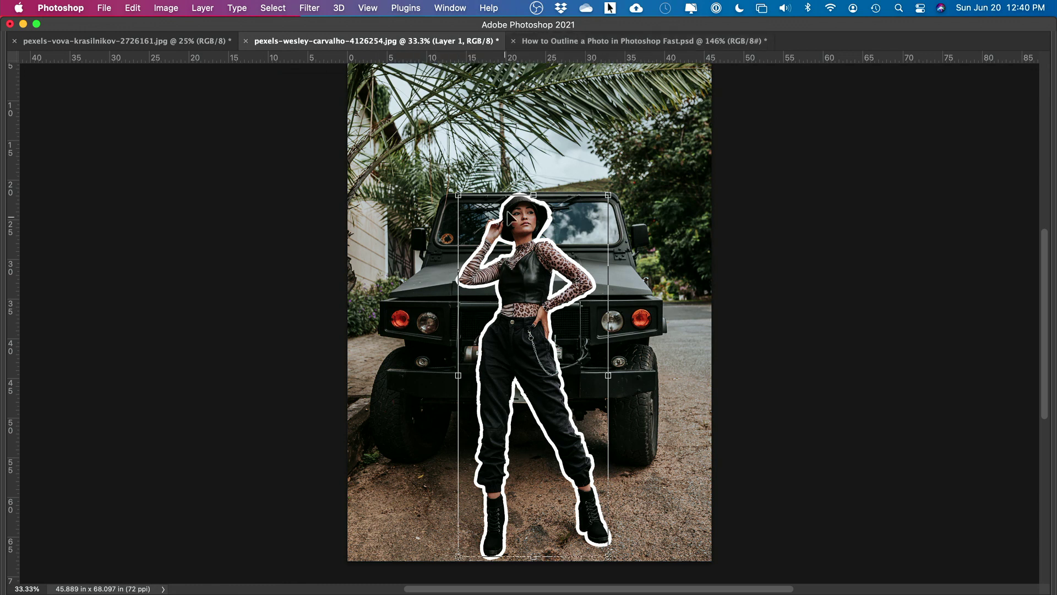
Step: View the How to Outline a Photo example, then switch to pexels-vova-krasilnikov-2726161.jpg
left_click(587, 42)
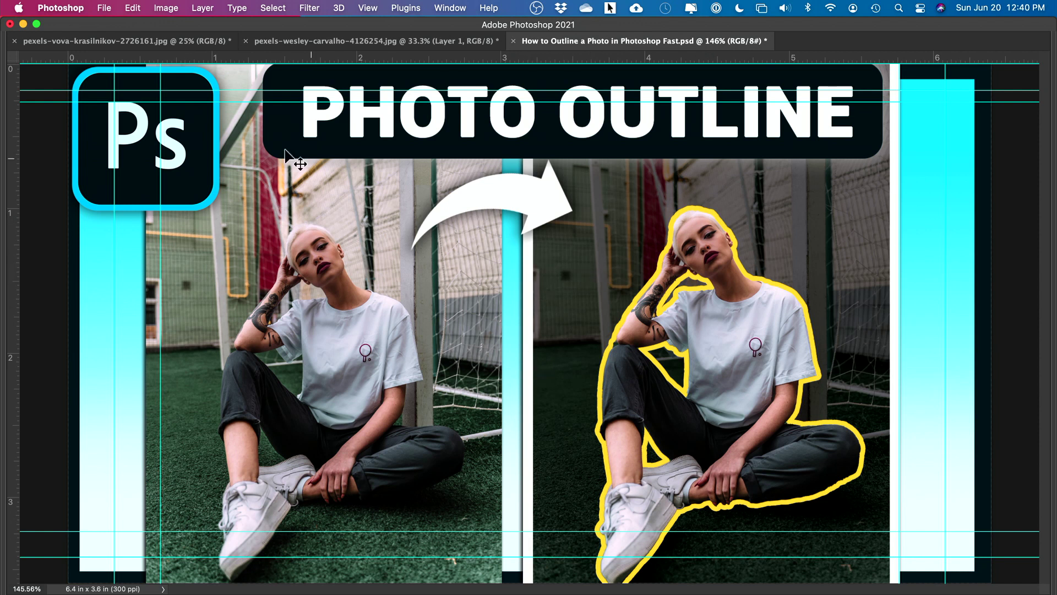
left_click(84, 43)
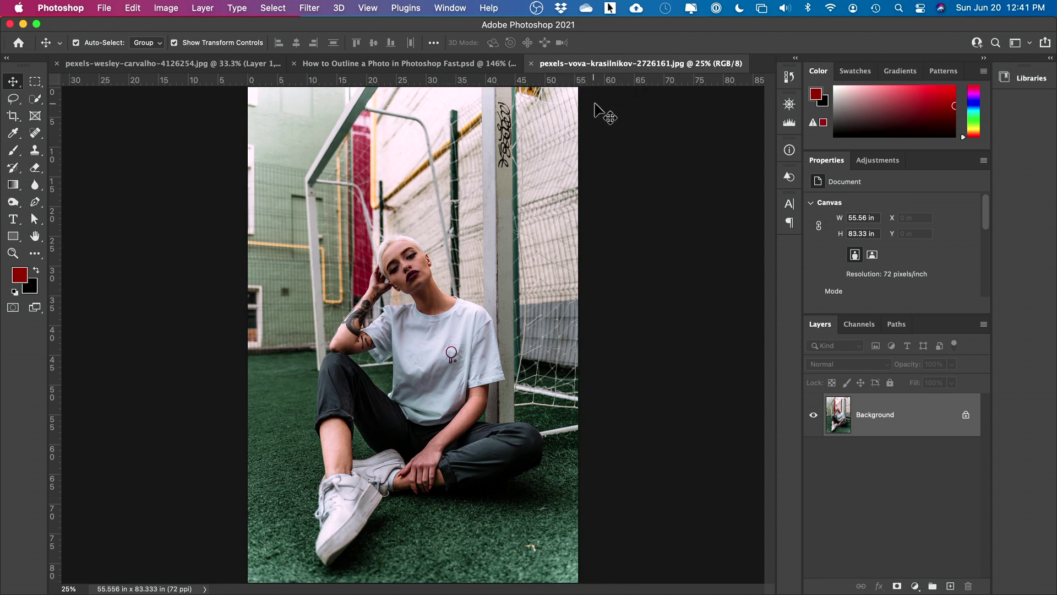
Step: Unlock the Background into Layer 0, open its Layer Style and enable Stroke
left_click(966, 416)
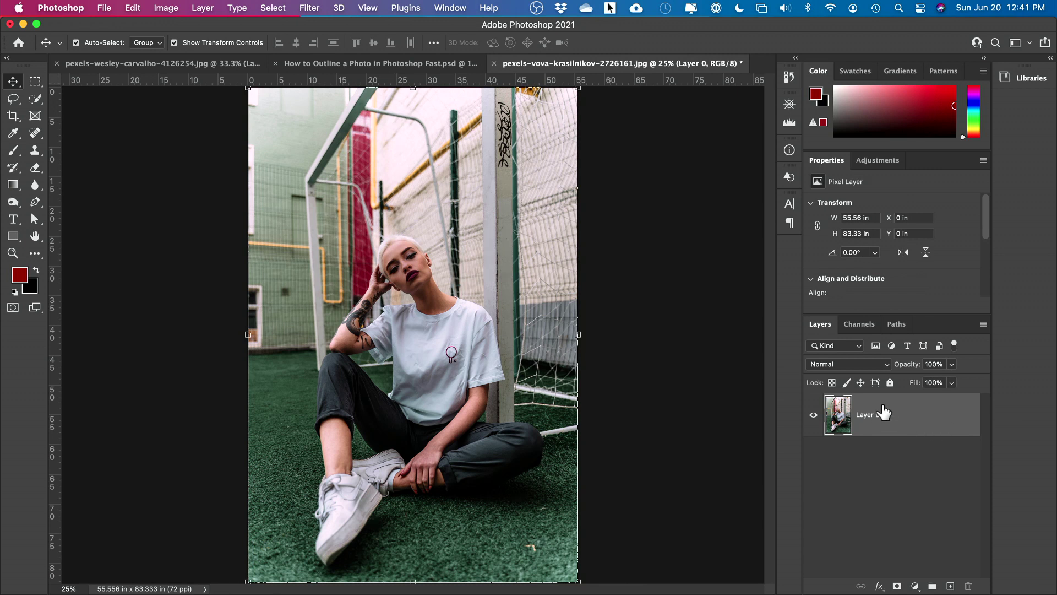
left_click(904, 422)
double_click(902, 420)
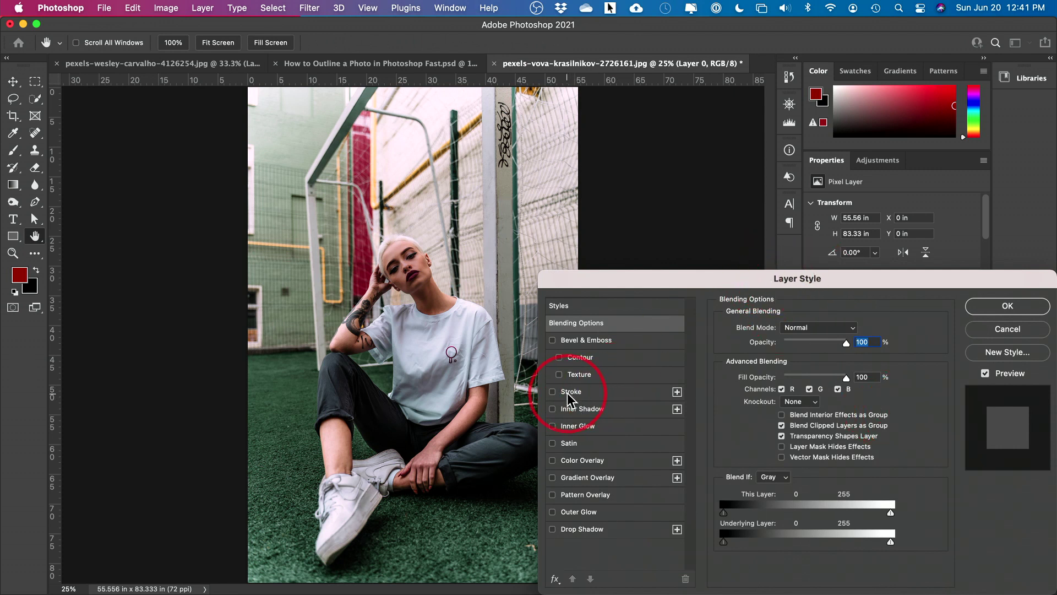
left_click(553, 392)
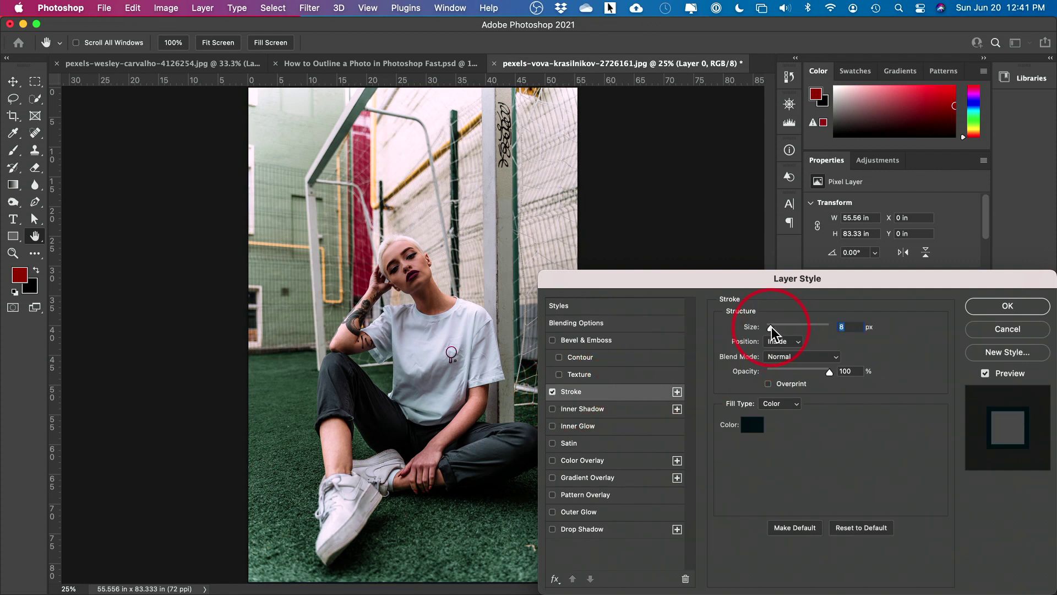
Step: Widen the stroke to 29 px, keeping the Inside position
left_click_drag(772, 326, 777, 326)
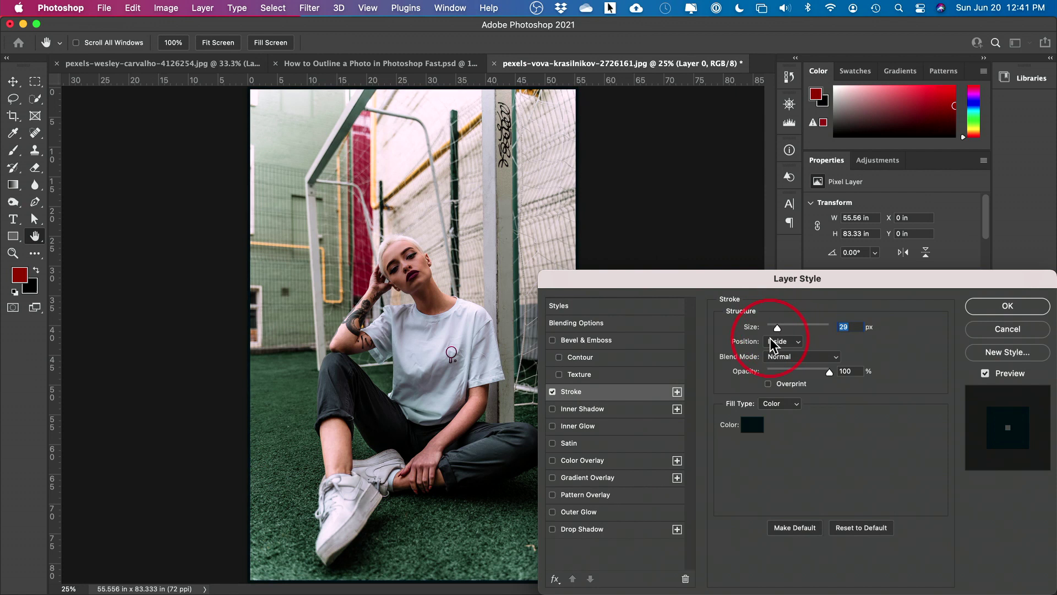
left_click(772, 341)
Step: Set the stroke colour to bright green and widen it to 191 px
left_click(755, 425)
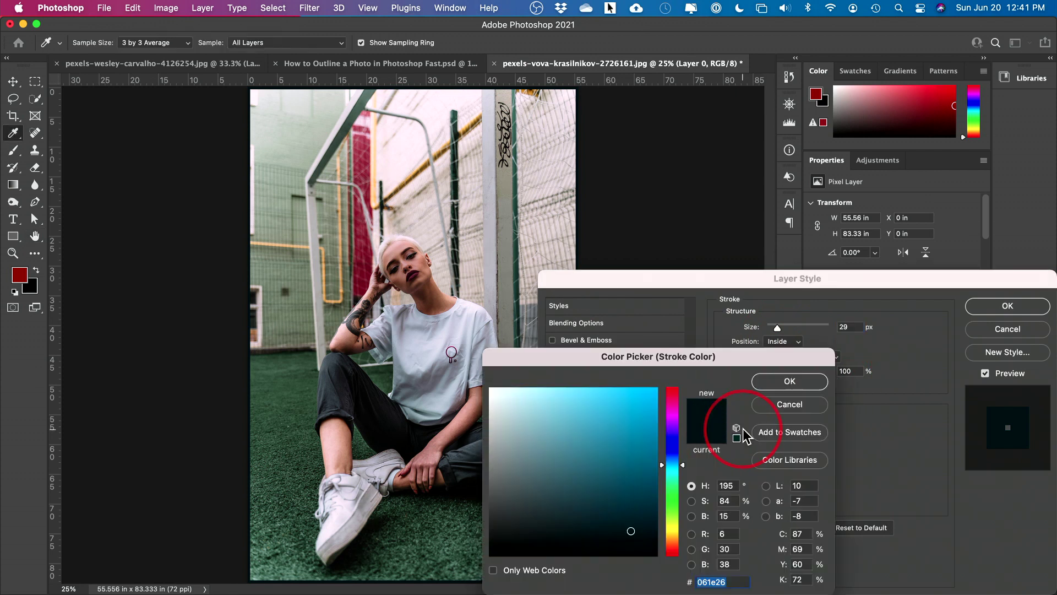
left_click(443, 372)
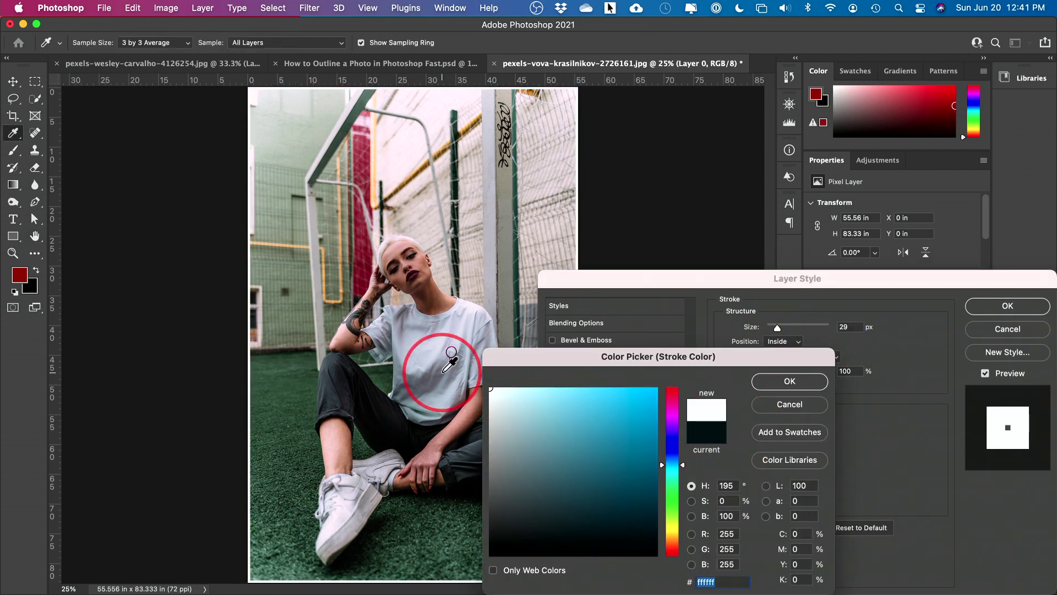
left_click_drag(444, 371, 255, 117)
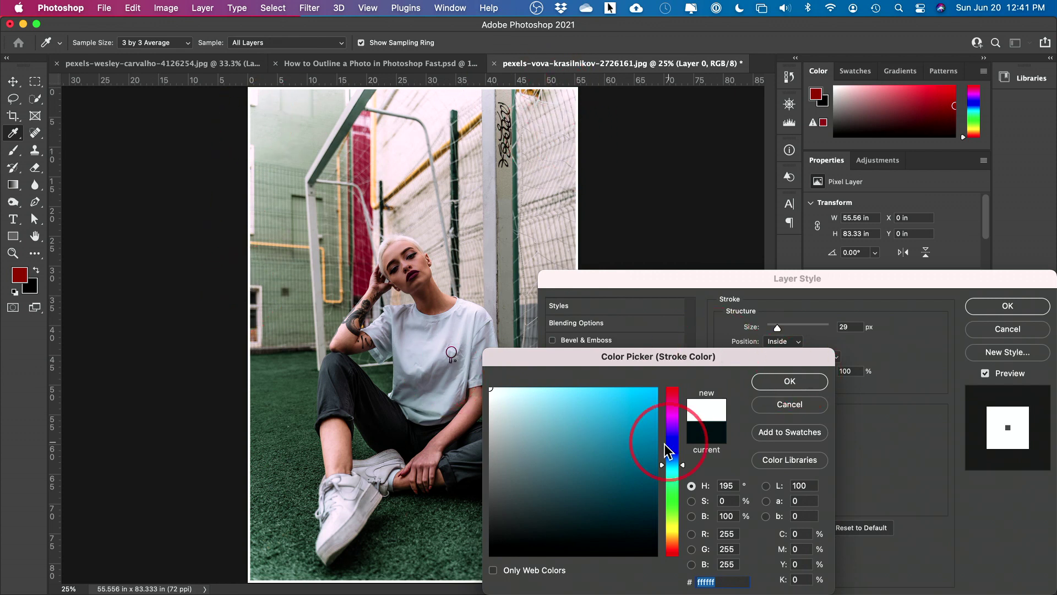
mouse_move(612, 473)
left_mouse_down()
mouse_move(559, 425)
mouse_move(623, 424)
mouse_move(650, 449)
left_mouse_up()
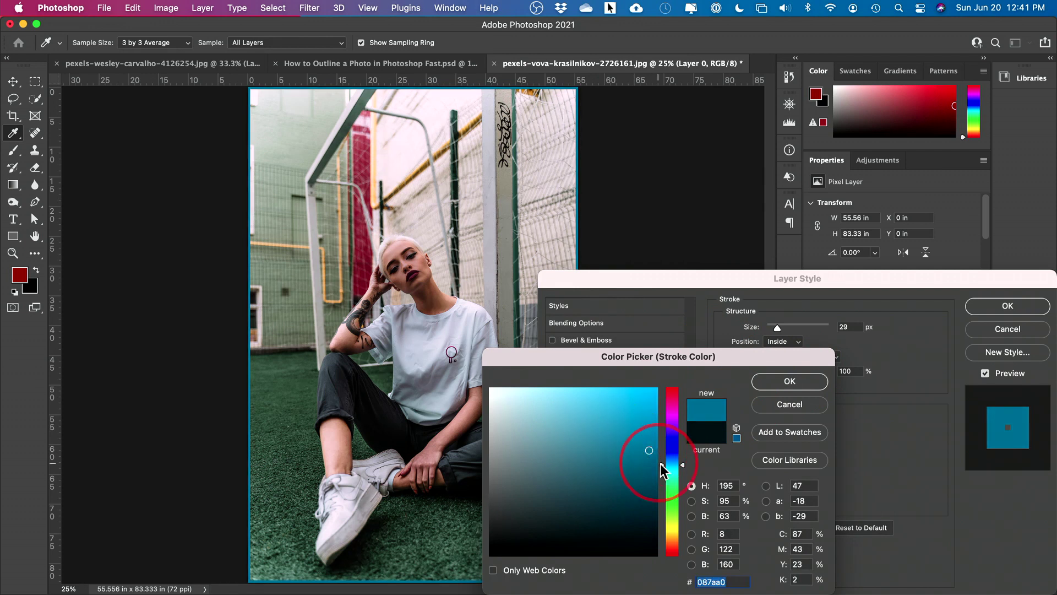
left_click(672, 502)
left_click(771, 381)
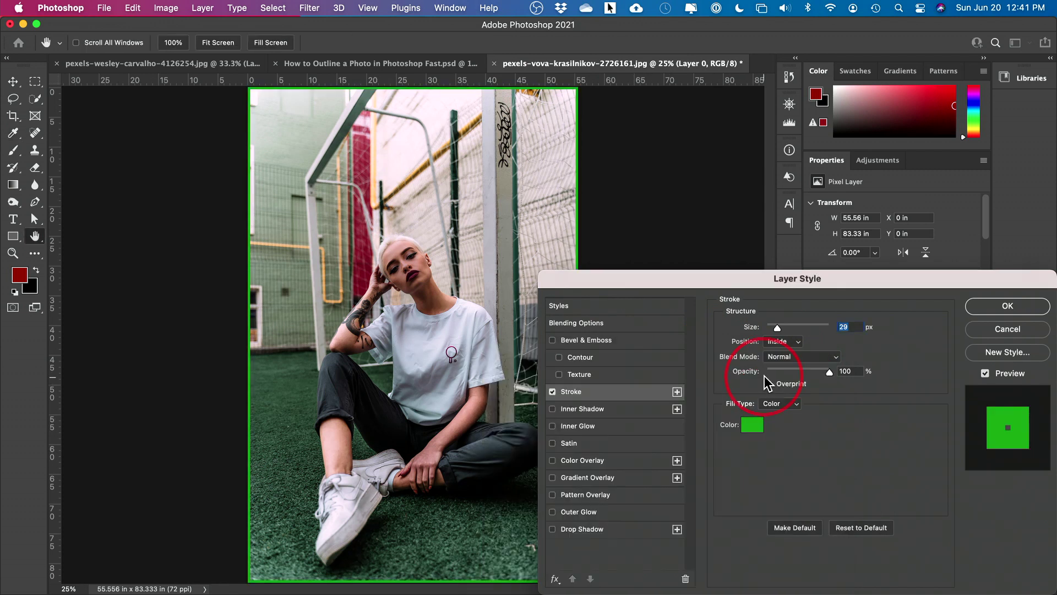
mouse_move(778, 328)
left_mouse_down()
mouse_move(851, 329)
mouse_move(817, 325)
left_mouse_up()
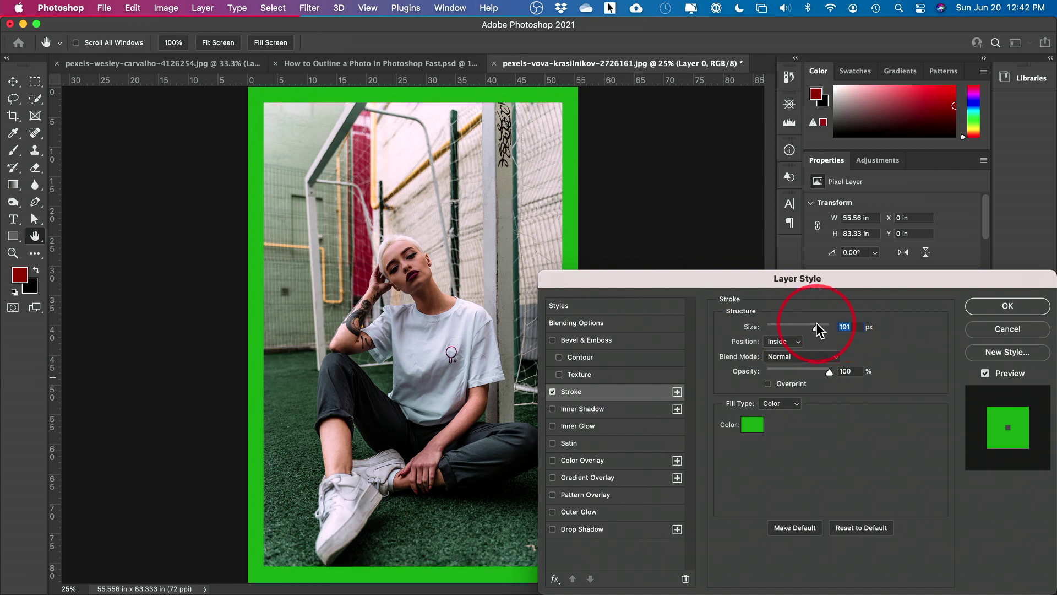
Step: Try a second light green centered stroke, then cancel Layer Style to keep Layer 0 unbordered
left_click(677, 393)
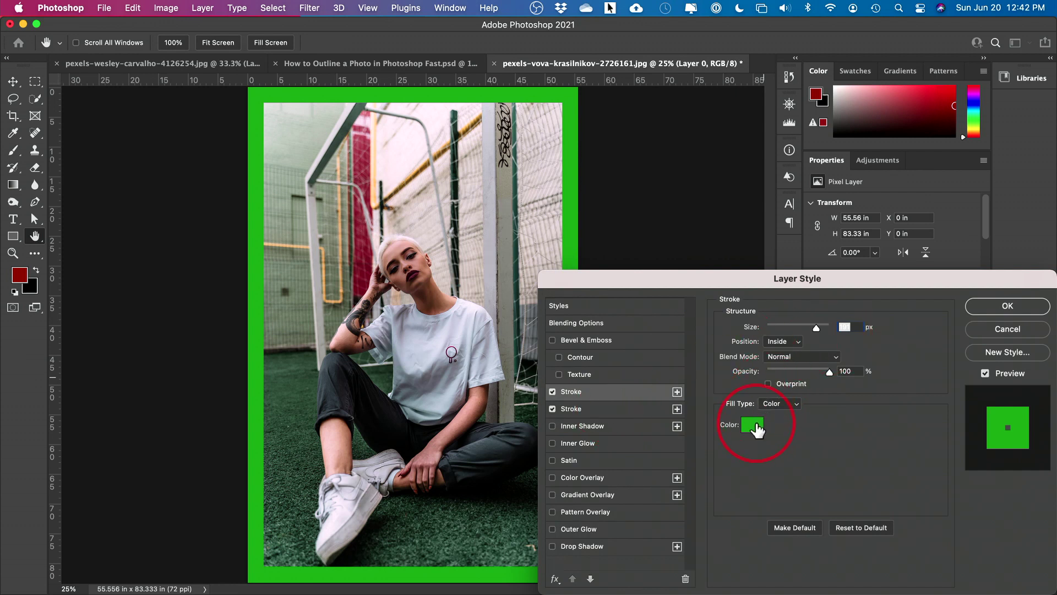
left_click(757, 429)
left_click_drag(567, 441, 510, 416)
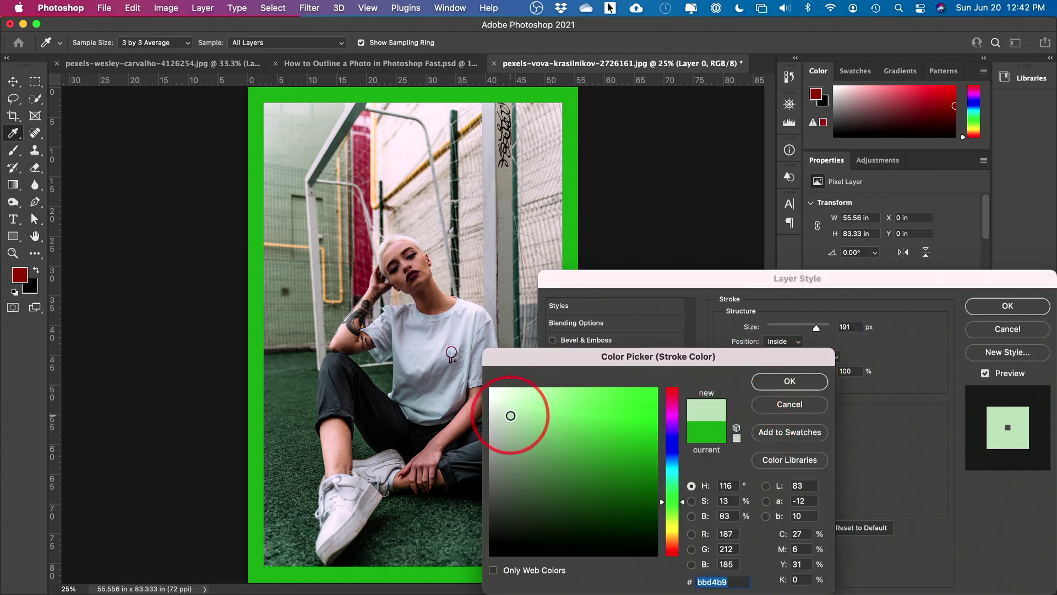
left_click(820, 381)
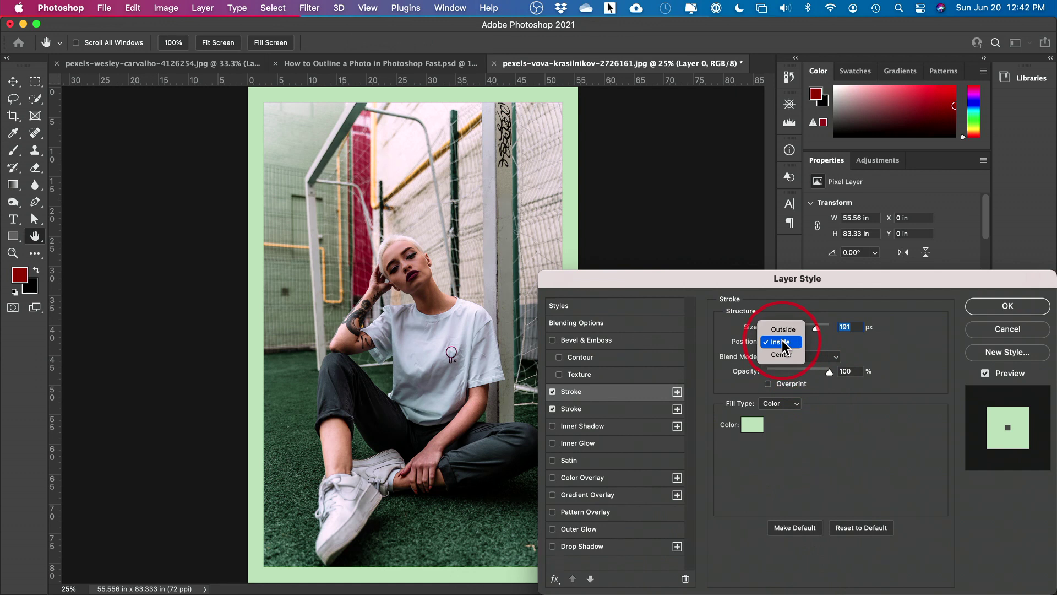
left_click(782, 355)
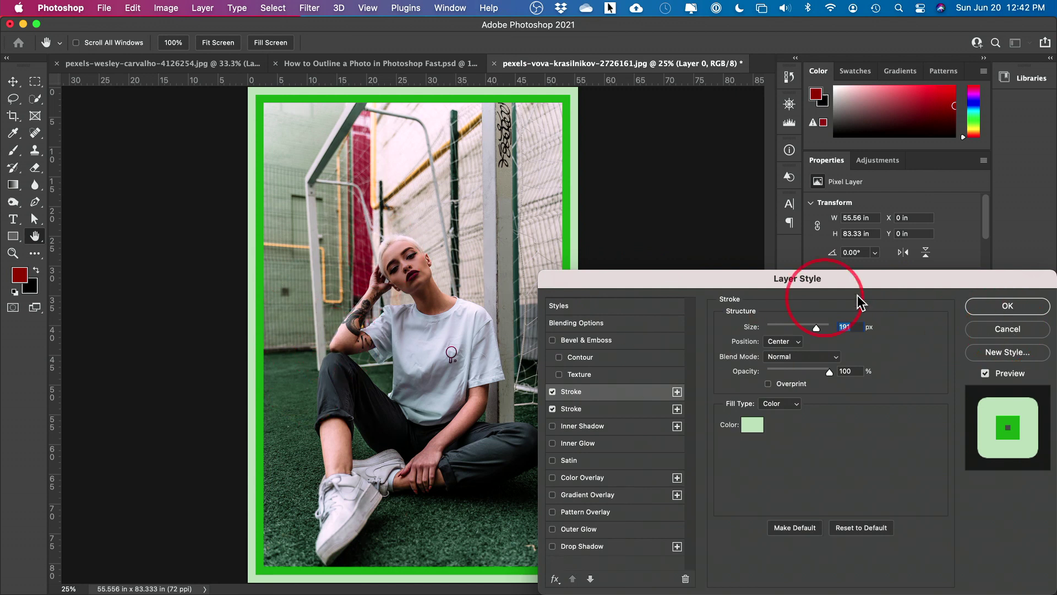
left_click(1030, 330)
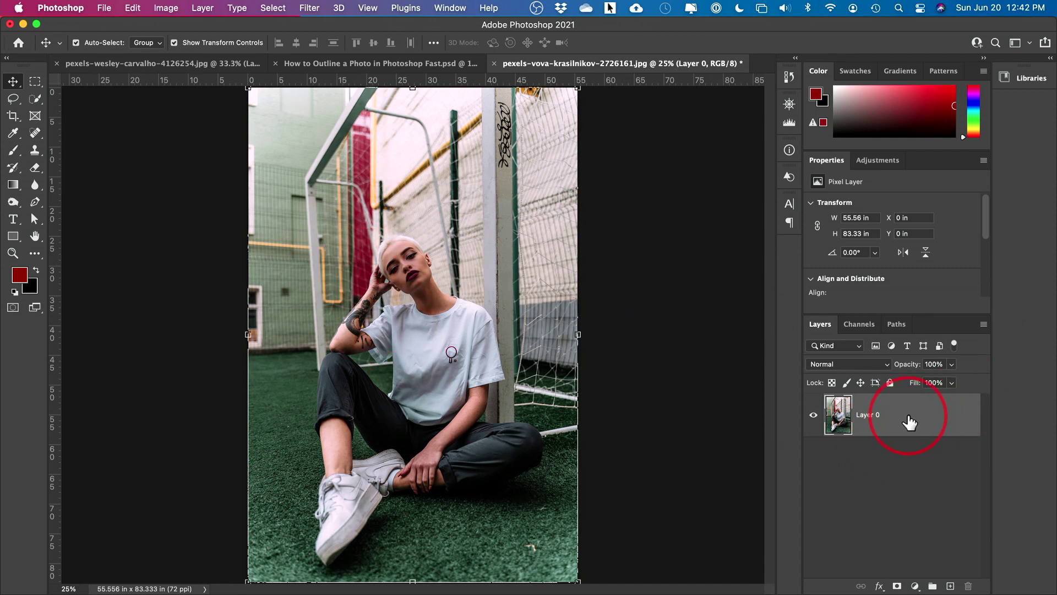
Step: Copy the selected woman to Layer 1 via Select > Subject, check the cut-out, and open its Layer Style
left_click(265, 10)
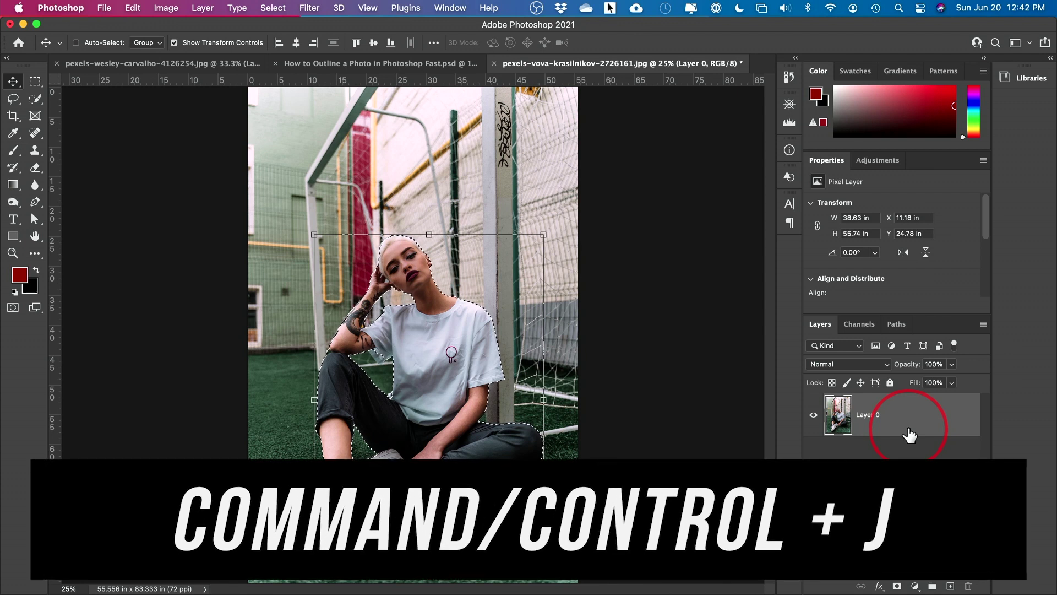
key("super+j")
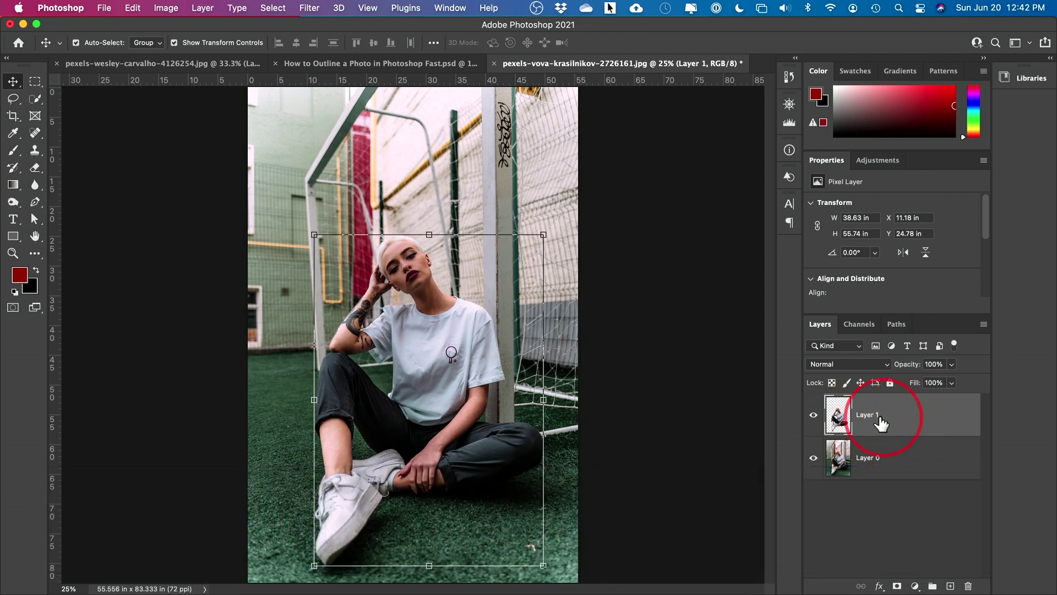
left_click(814, 459)
left_click(814, 458)
double_click(925, 410)
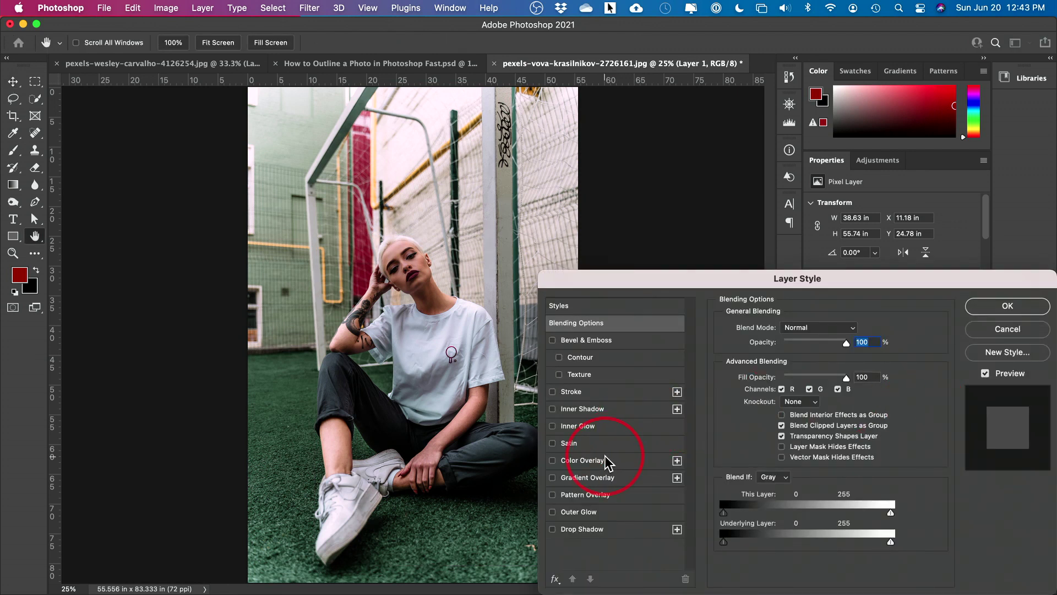
Step: Add a 59 px Outside stroke around the woman on Layer 1
left_click(553, 392)
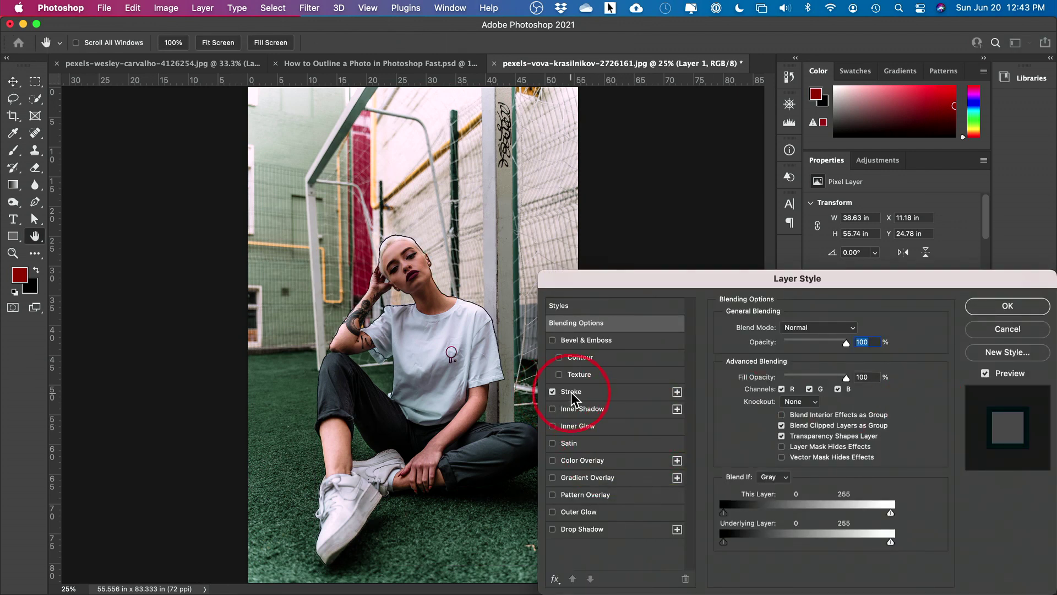
left_click(573, 392)
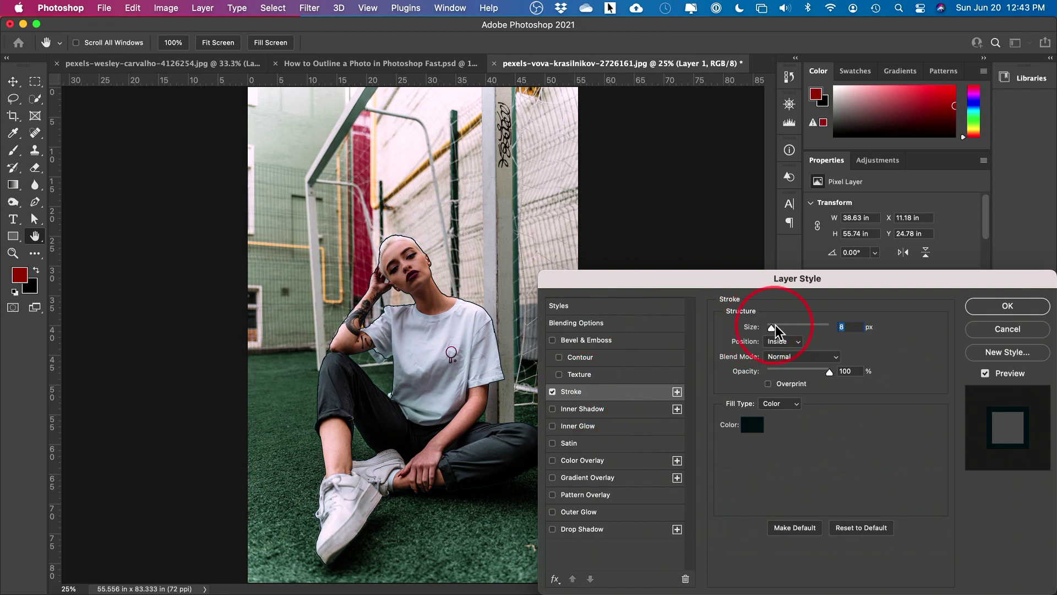
left_click_drag(776, 325, 785, 324)
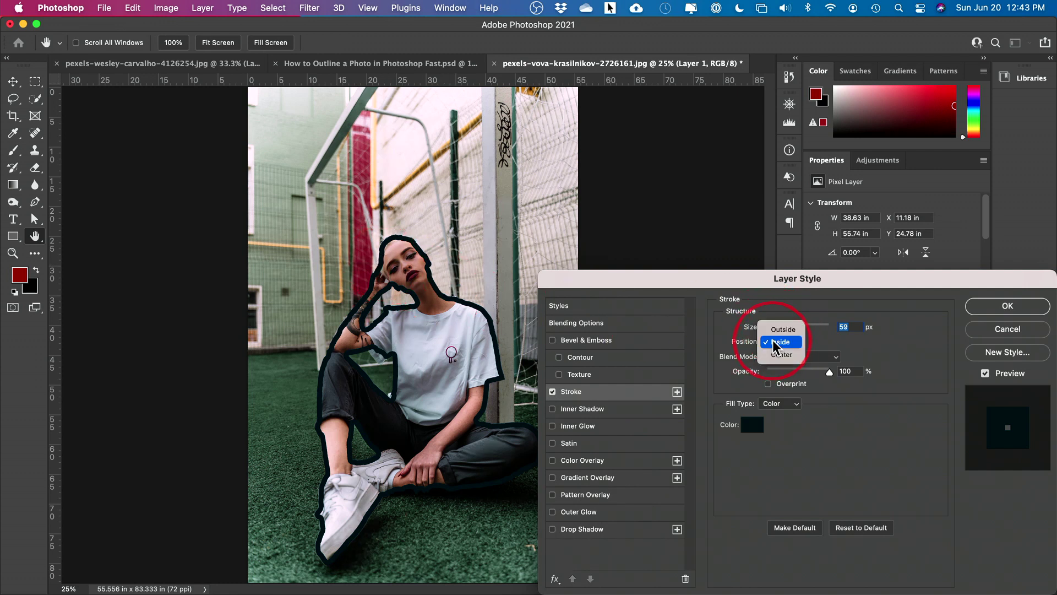
left_click(783, 329)
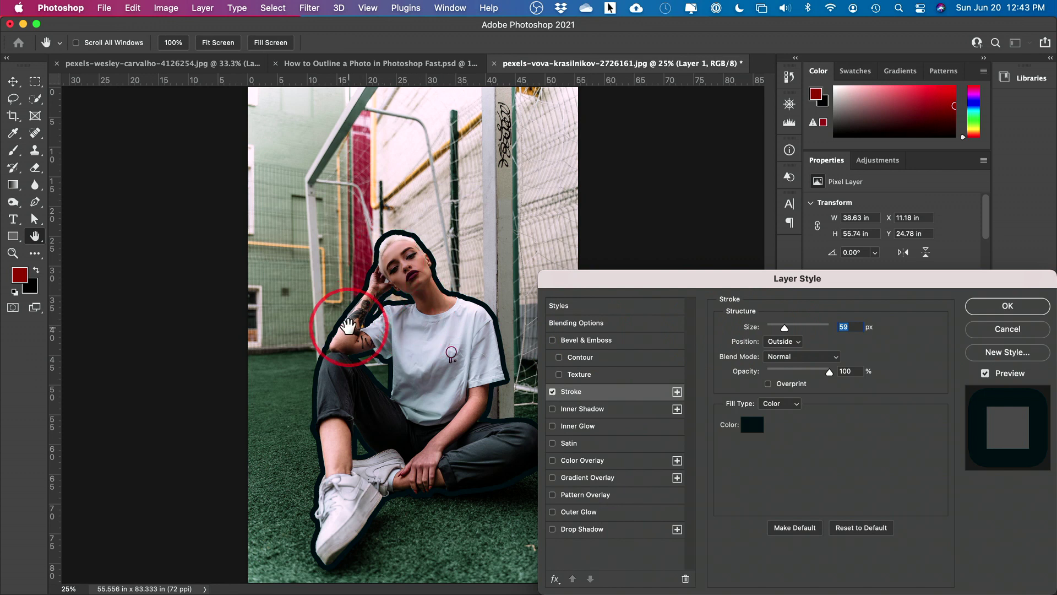
Step: Make the woman's stroke lime b8d612 at 91% opacity
left_click(752, 425)
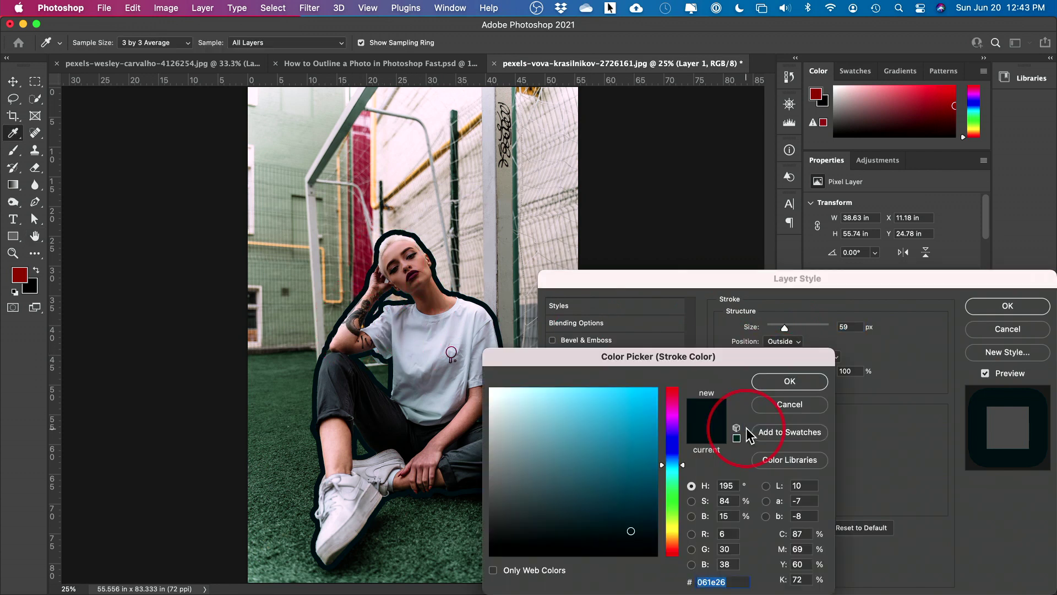
left_click(673, 523)
mouse_move(625, 484)
left_mouse_down()
mouse_move(670, 371)
mouse_move(650, 430)
mouse_move(652, 401)
mouse_move(665, 403)
left_mouse_up()
left_click(787, 380)
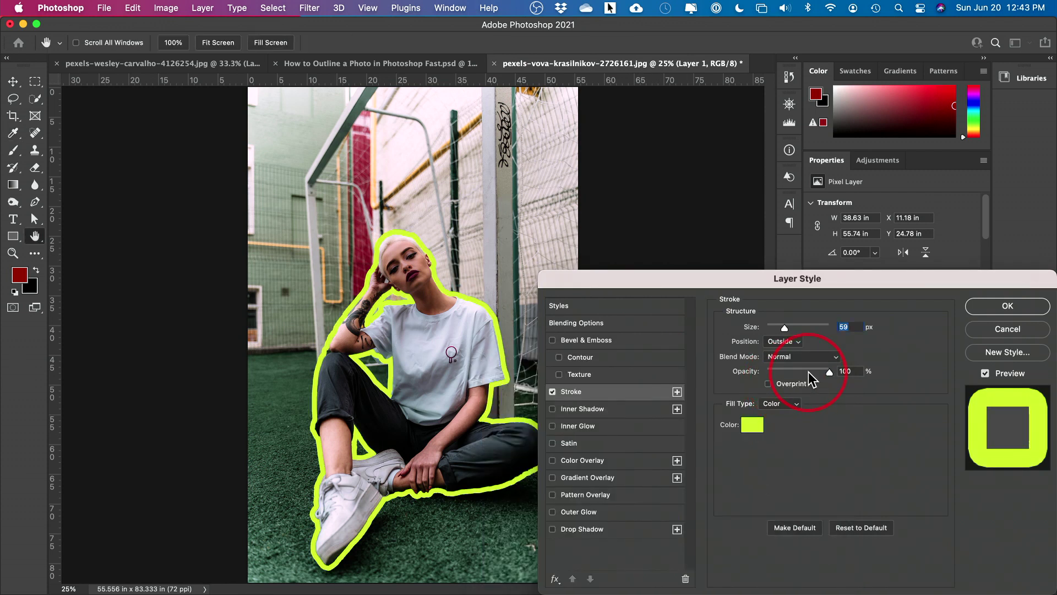
mouse_move(808, 378)
left_mouse_down()
mouse_move(762, 379)
mouse_move(824, 379)
left_mouse_up()
Step: Keep the stroke Fill Type as Color after trying Gradient, and apply the style
left_click(774, 405)
left_click(777, 415)
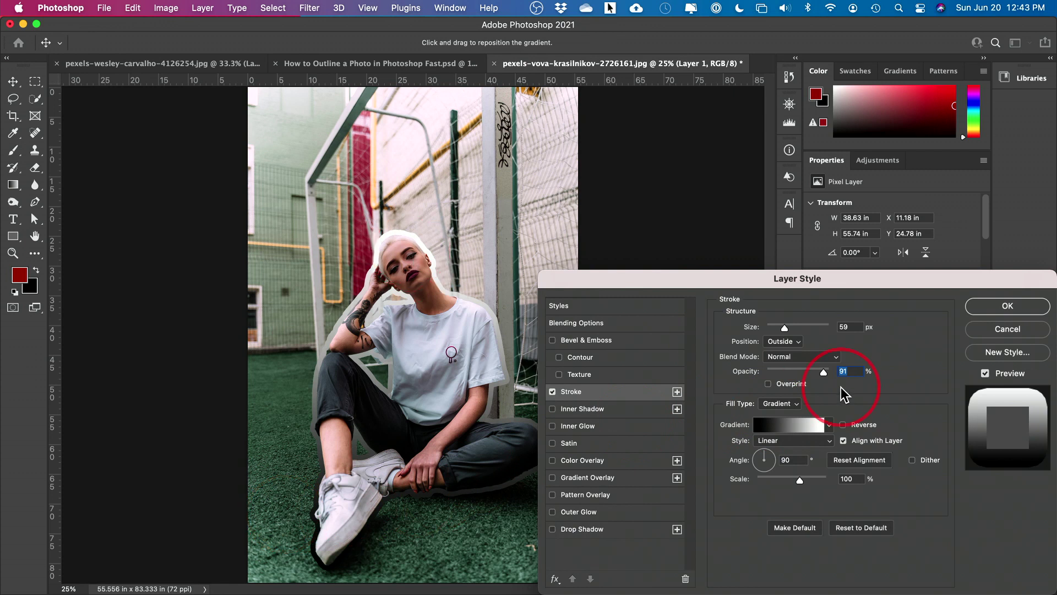
left_click(778, 406)
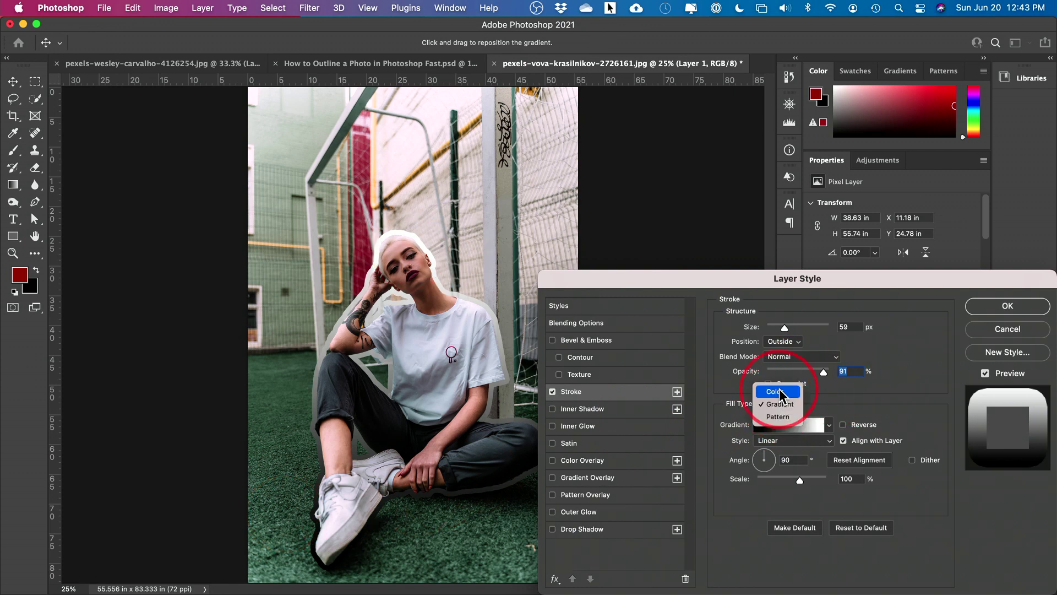
left_click(782, 394)
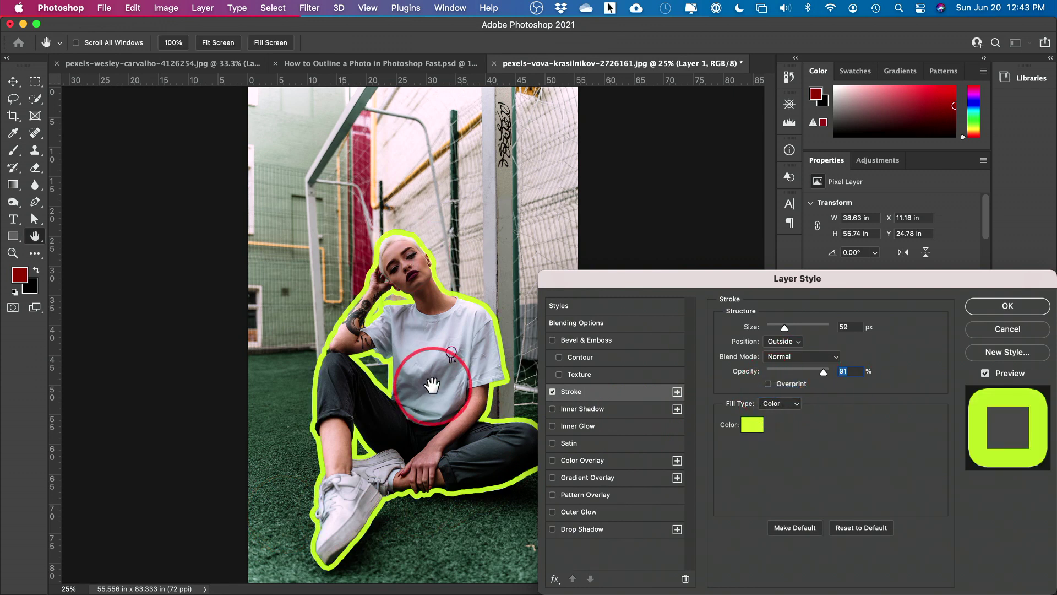
left_click(1008, 306)
left_click(921, 484)
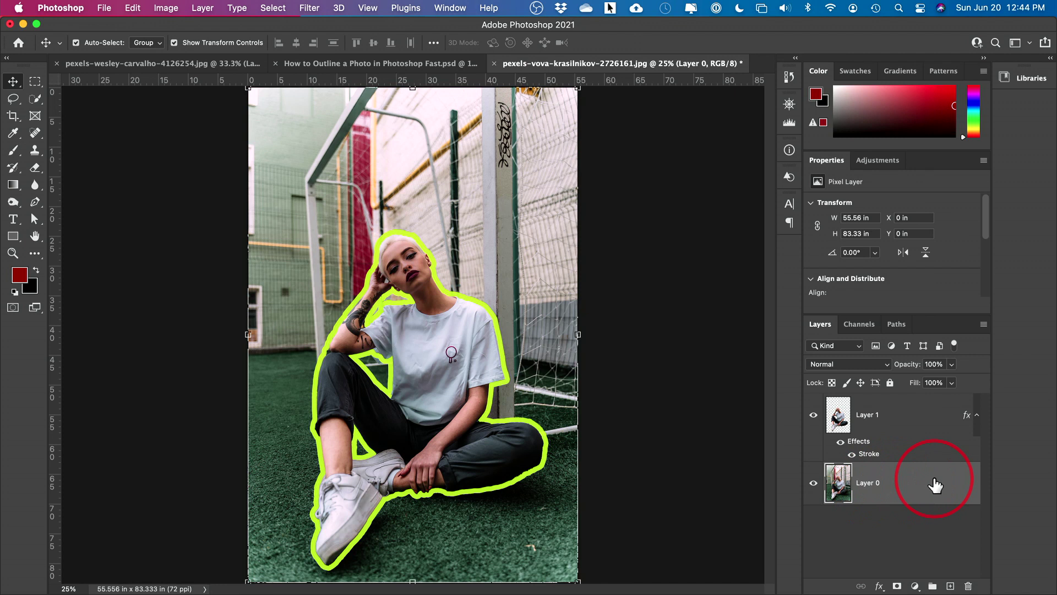
Step: Add a Satin effect at 30% opacity to Layer 0 and apply it
double_click(937, 485)
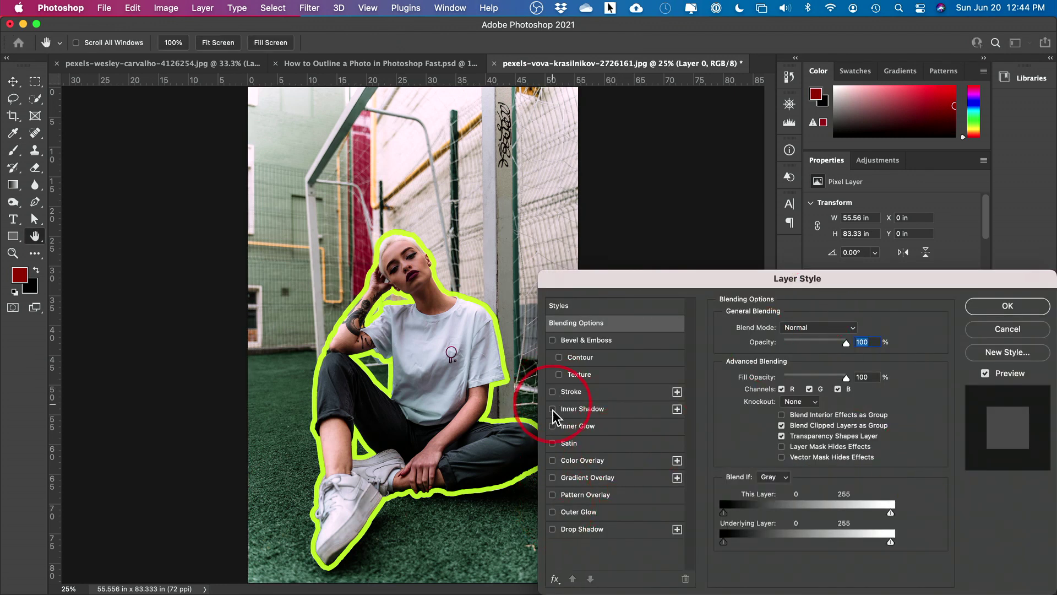
left_click(569, 443)
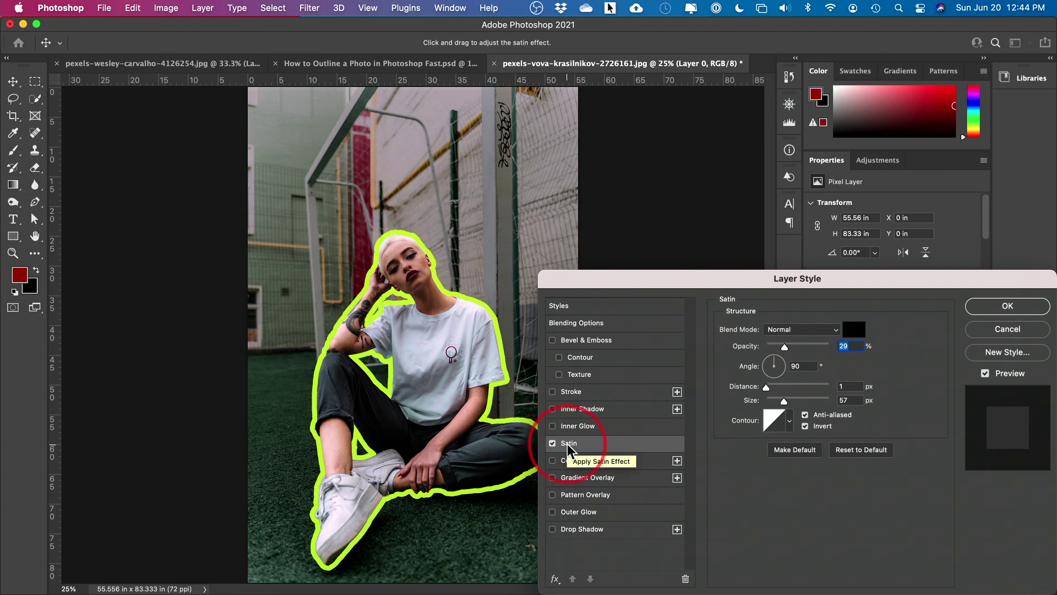
left_click_drag(784, 347, 787, 348)
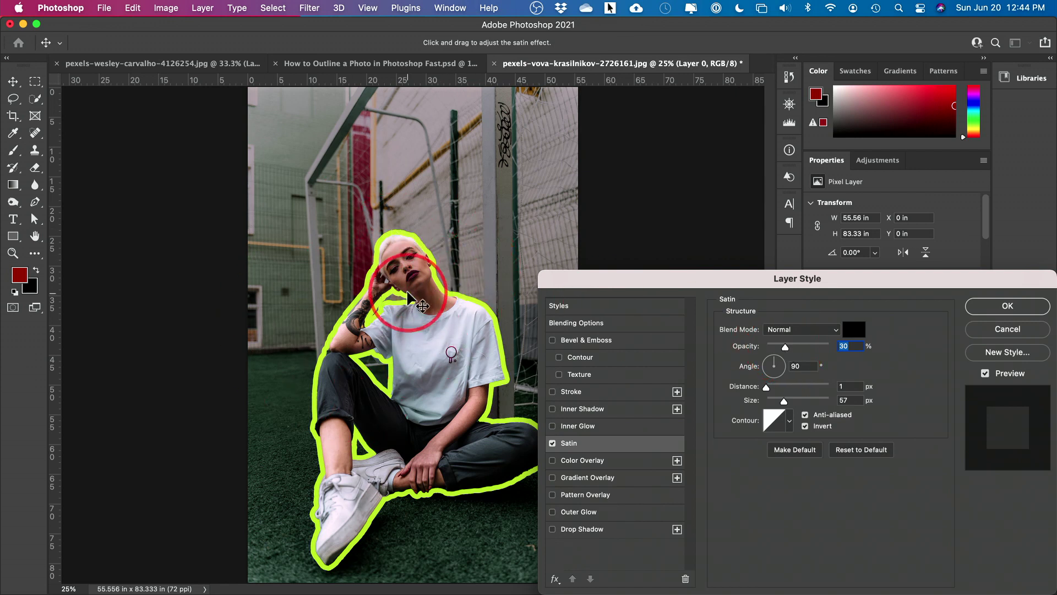
left_click(1039, 307)
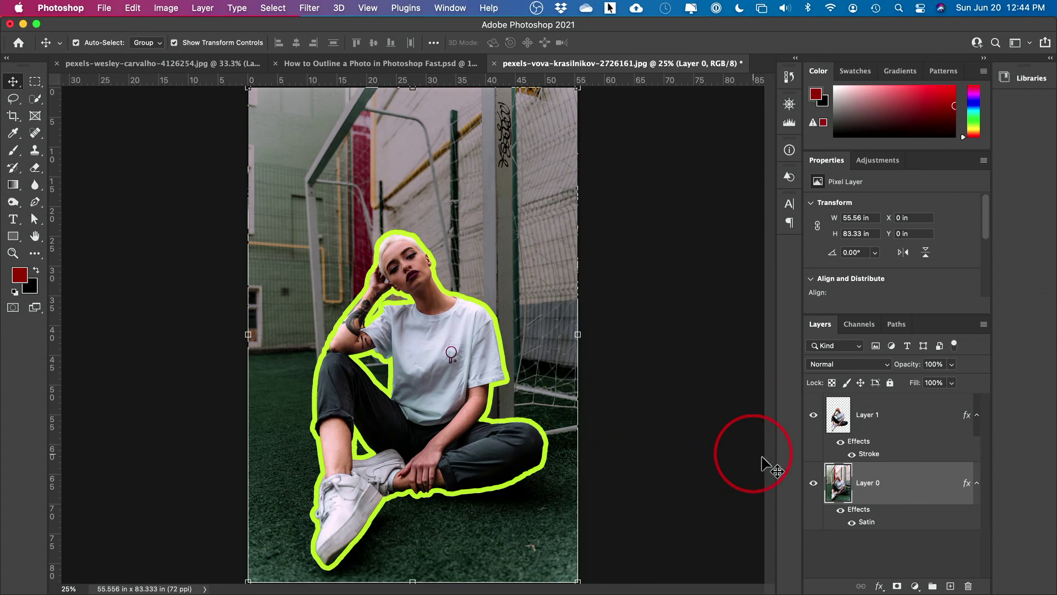
left_click(841, 510)
left_click(841, 510)
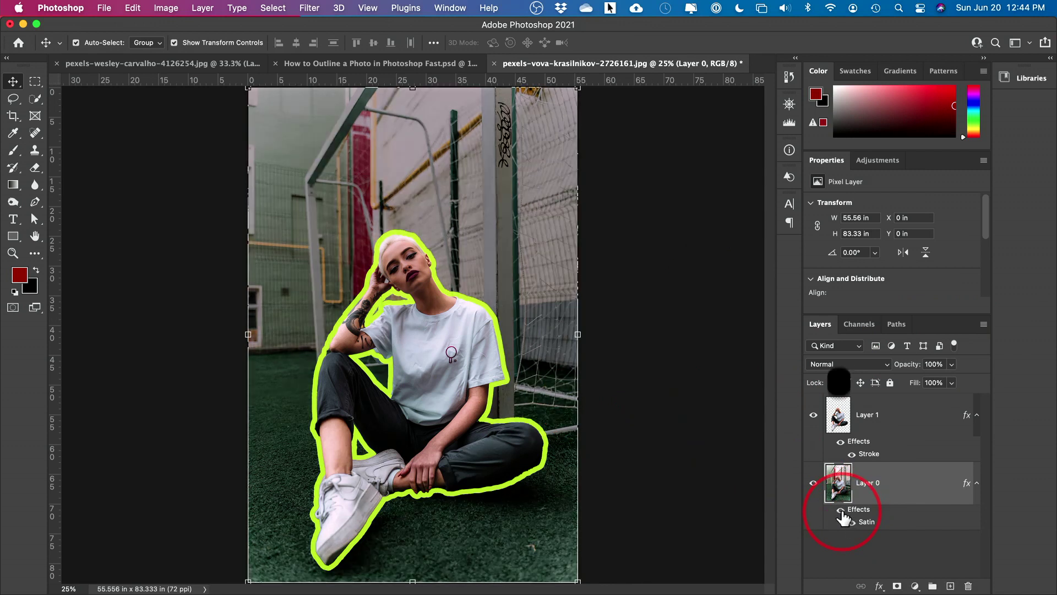